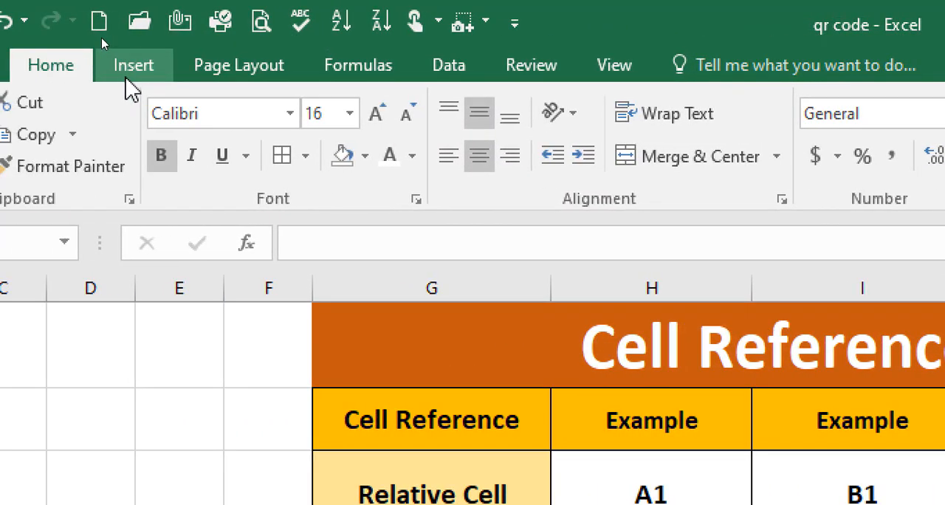
# Examine the headers of columns C, D and E and of row 2 as the parts of a cell address.
pyautogui.click(92, 74)
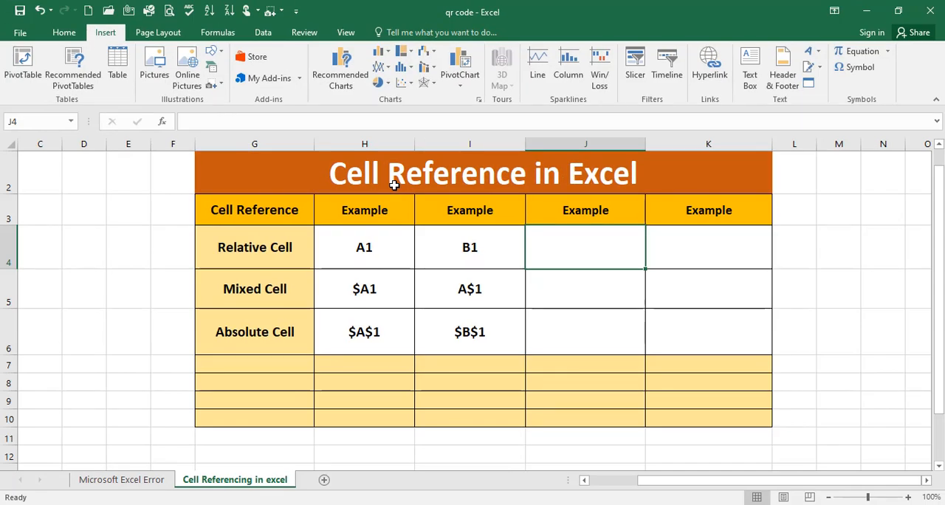
pyautogui.click(151, 201)
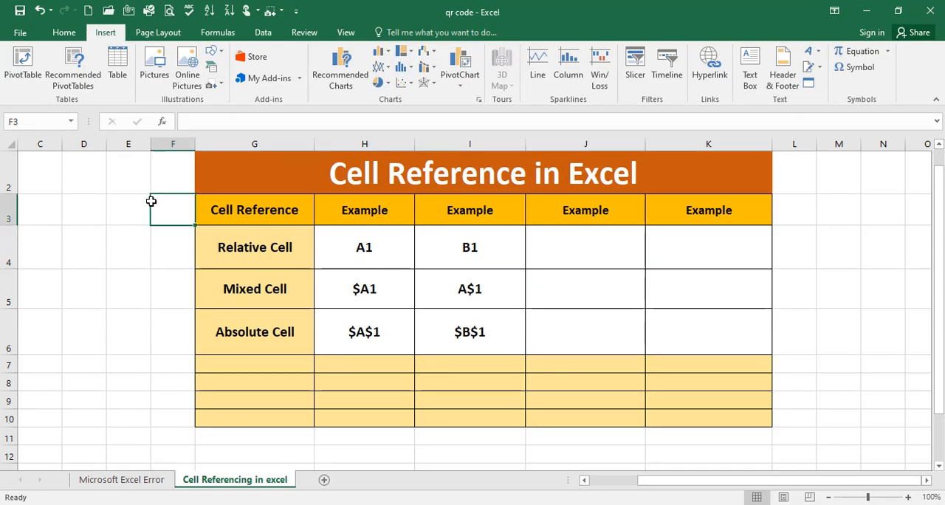
pyautogui.click(83, 185)
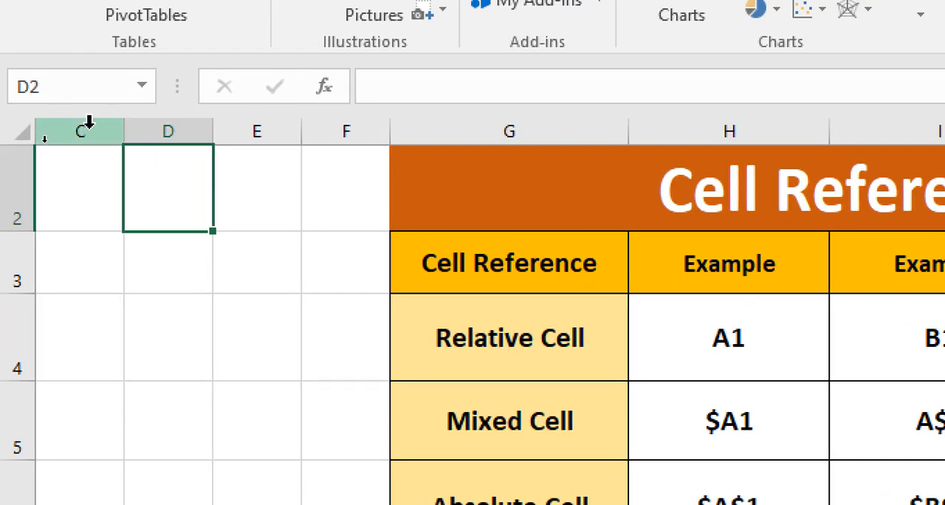
pyautogui.click(89, 122)
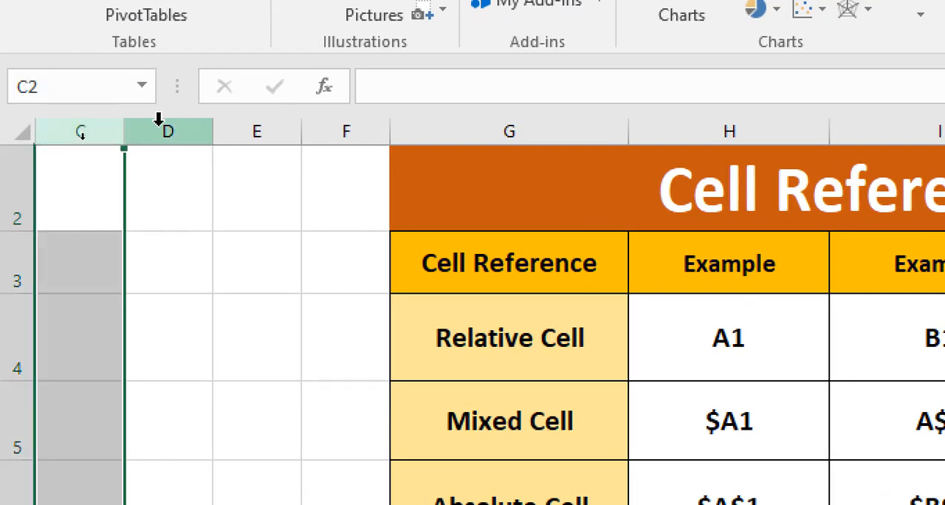
pyautogui.click(4, 198)
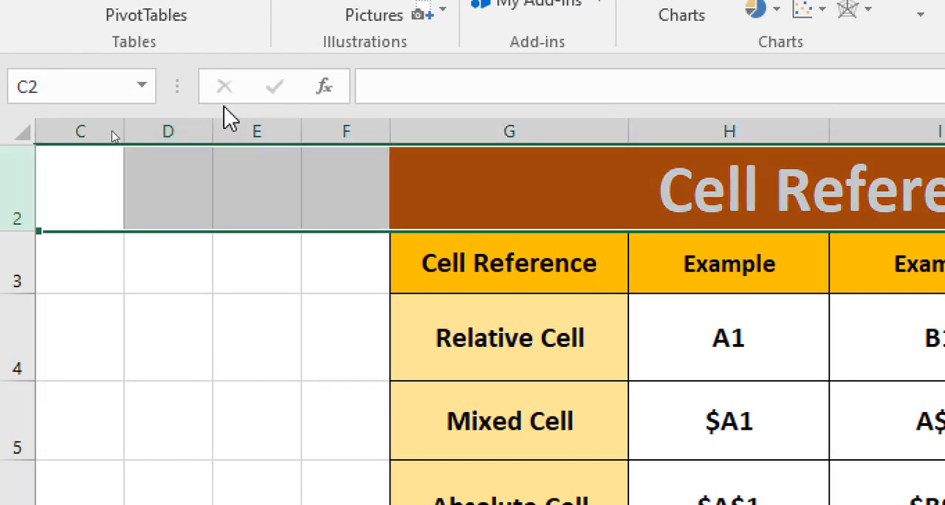
pyautogui.click(87, 129)
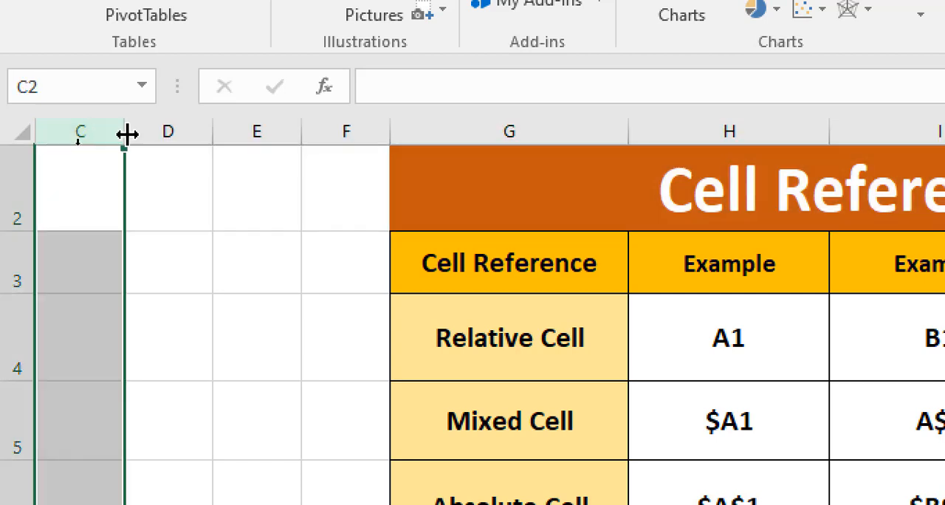
pyautogui.click(186, 130)
pyautogui.click(276, 126)
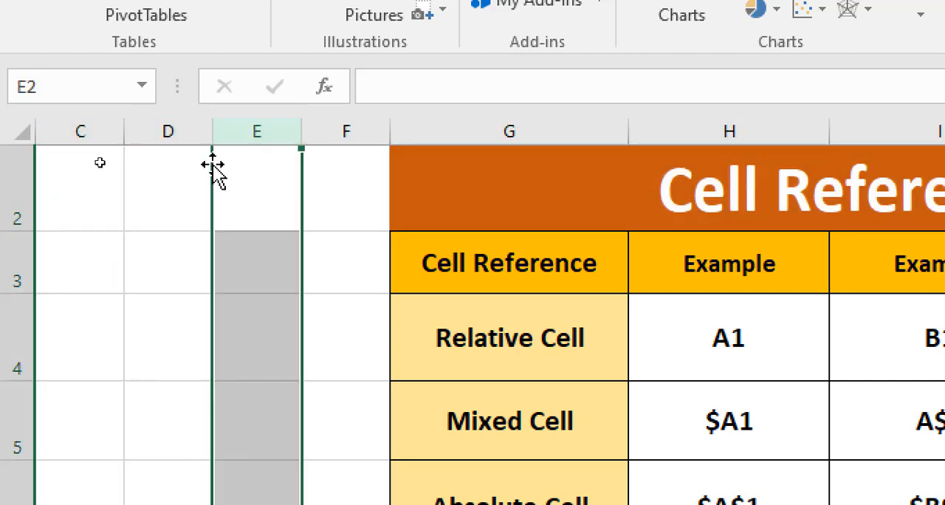
# Enter the text D2 in cell D2 as a label of its own address.
pyautogui.click(148, 191)
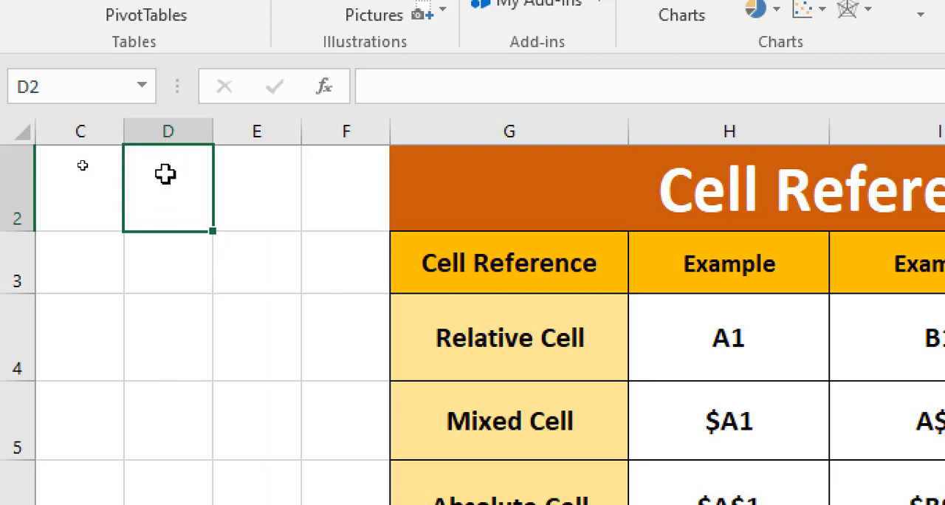
pyautogui.write('D')
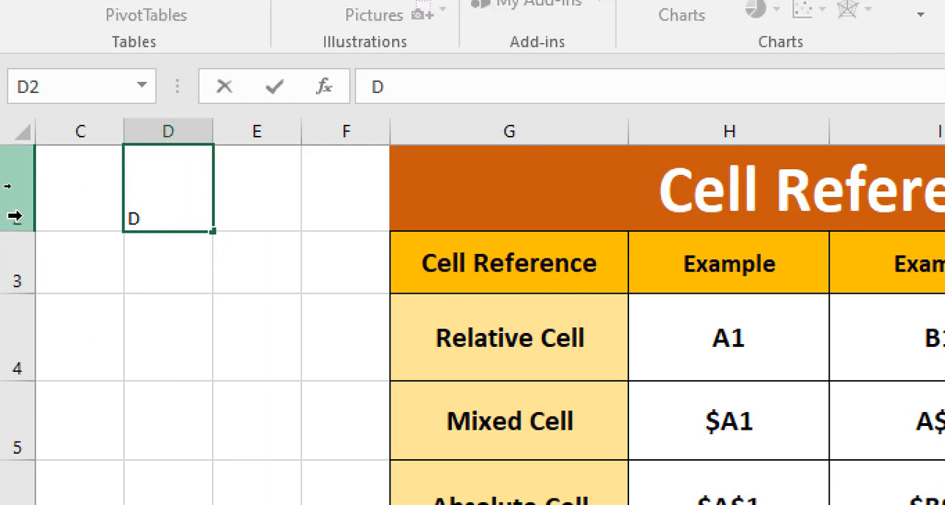
pyautogui.write('2')
pyautogui.press('Return')
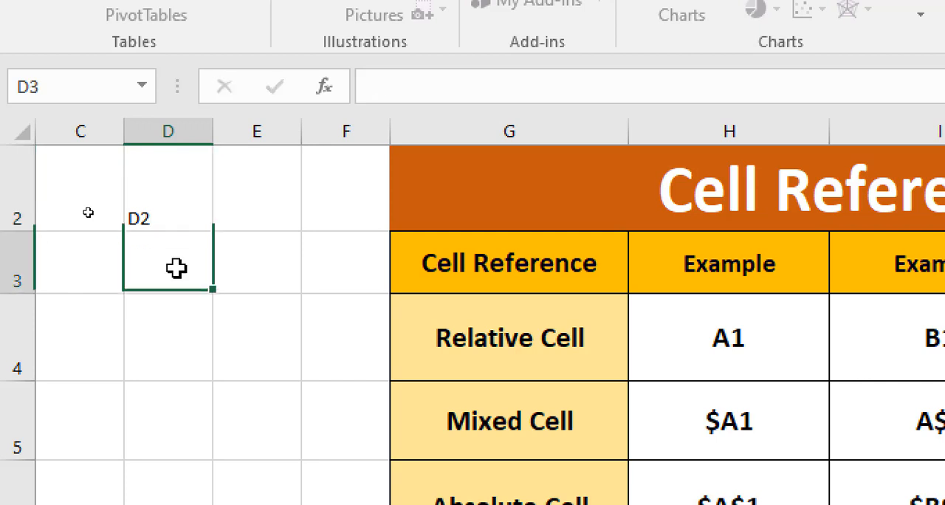
pyautogui.click(167, 214)
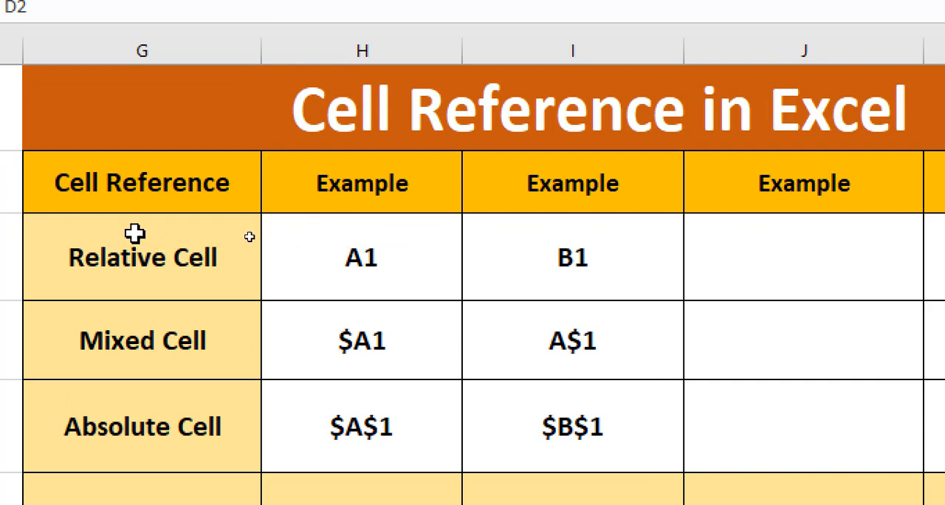
# Examine the Relative, Mixed and Absolute Cell labels, the Example headings and the relative reference examples in the table.
pyautogui.click(139, 256)
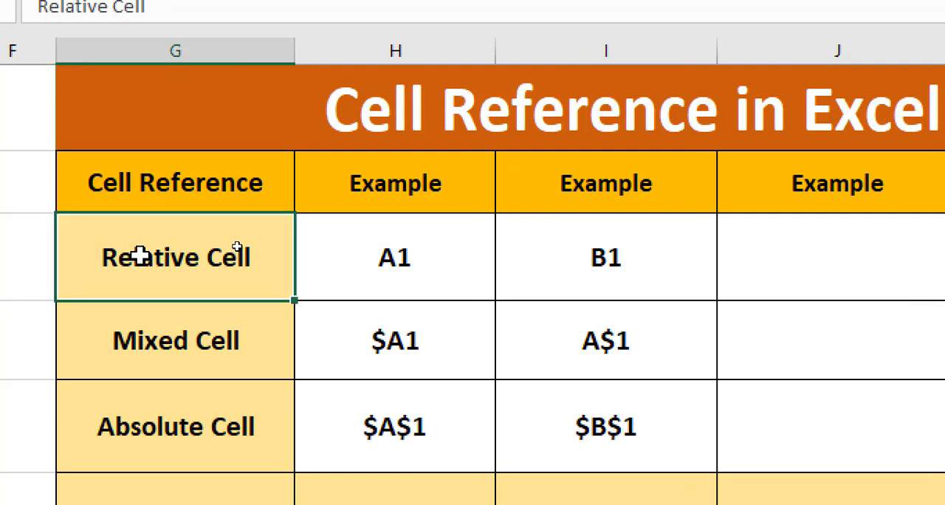
pyautogui.click(183, 336)
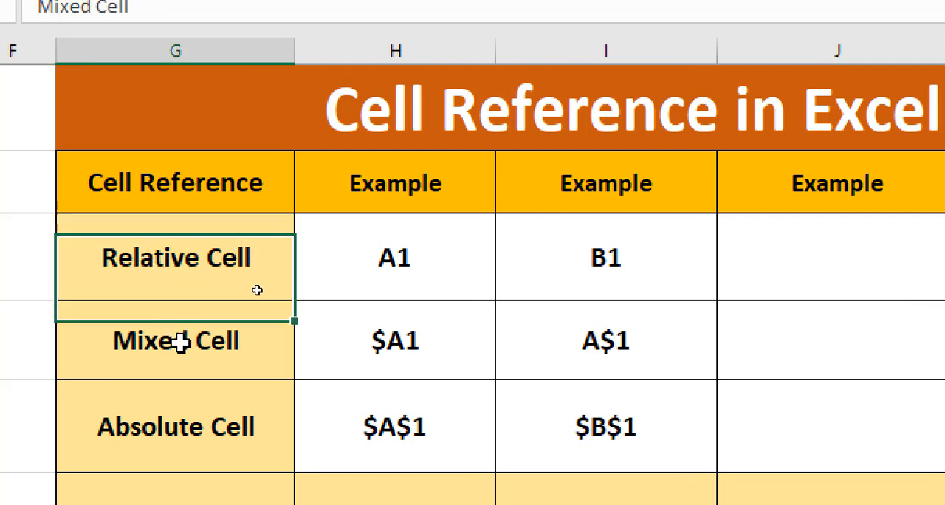
pyautogui.click(184, 429)
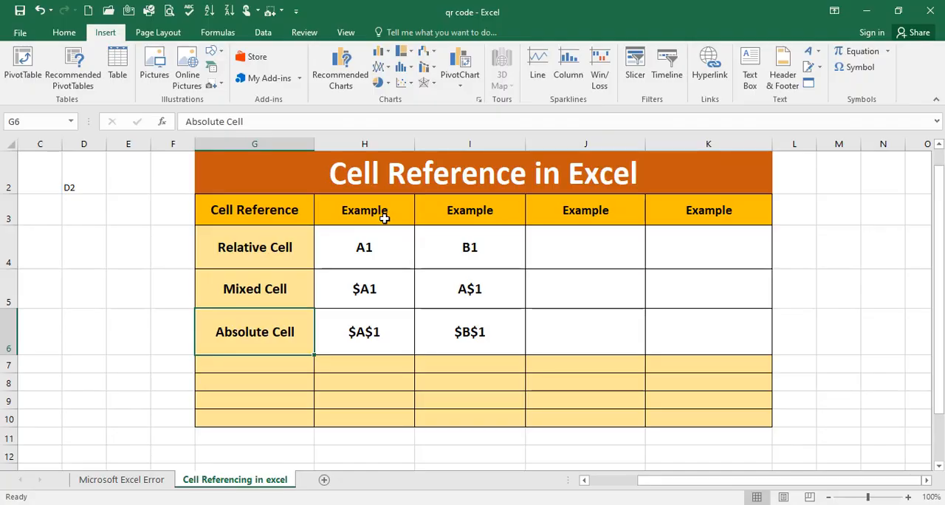
pyautogui.click(388, 215)
pyautogui.click(439, 219)
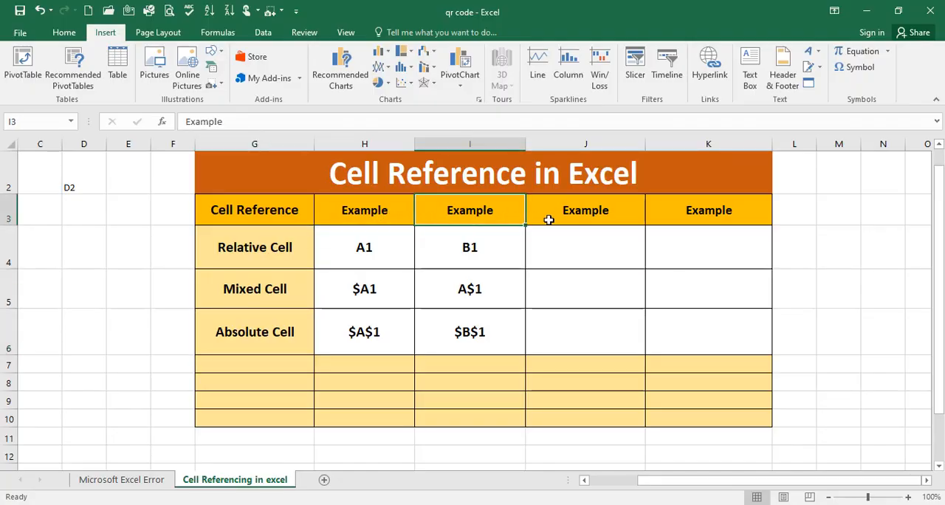
pyautogui.click(551, 218)
pyautogui.click(664, 207)
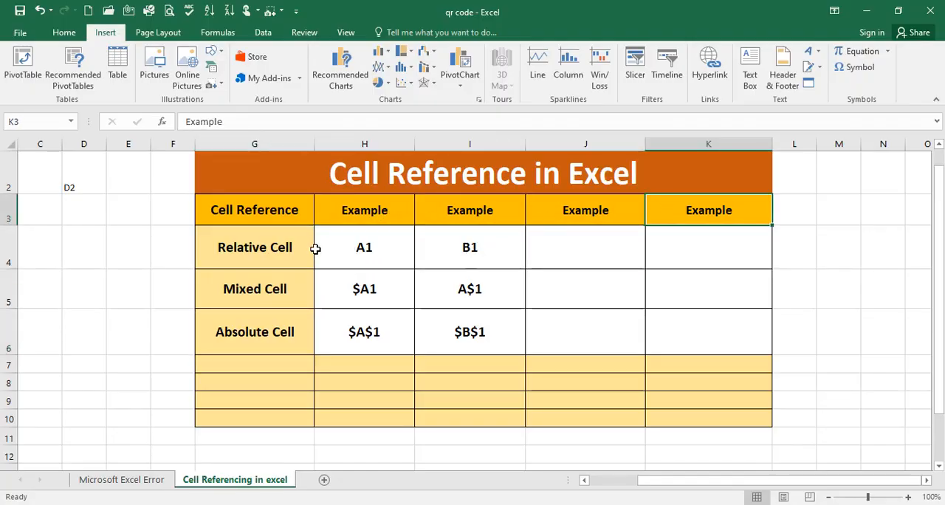
pyautogui.doubleClick(285, 255)
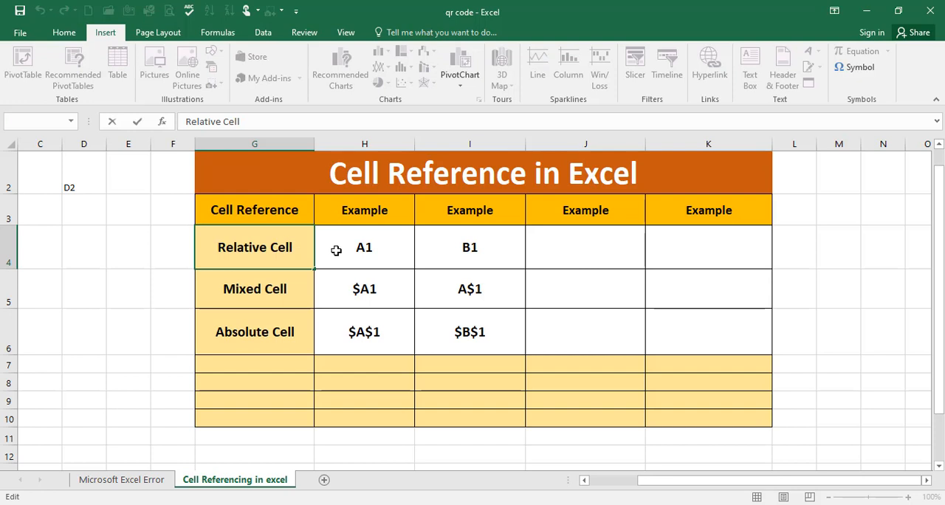
pyautogui.click(362, 249)
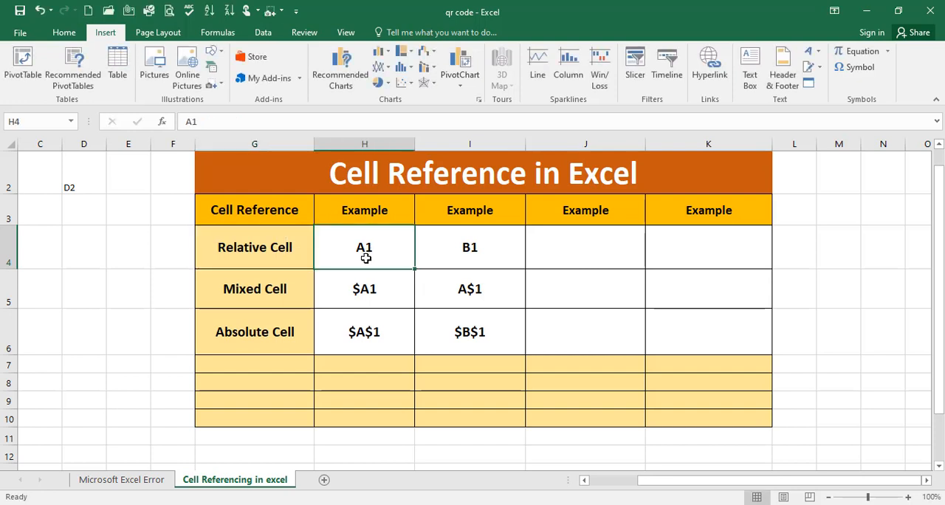
pyautogui.click(445, 247)
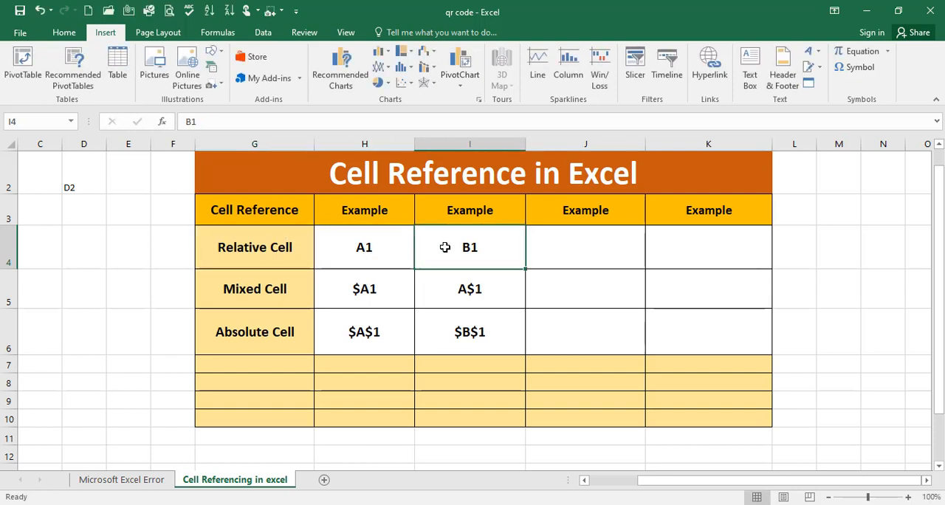
pyautogui.click(386, 257)
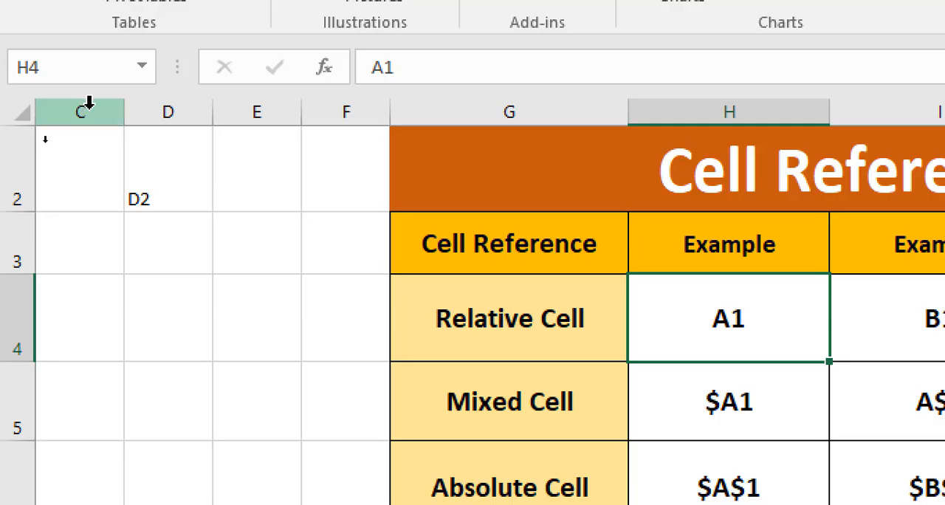
# Enter the text C2 in cell C2 as a label of its own address.
pyautogui.click(93, 183)
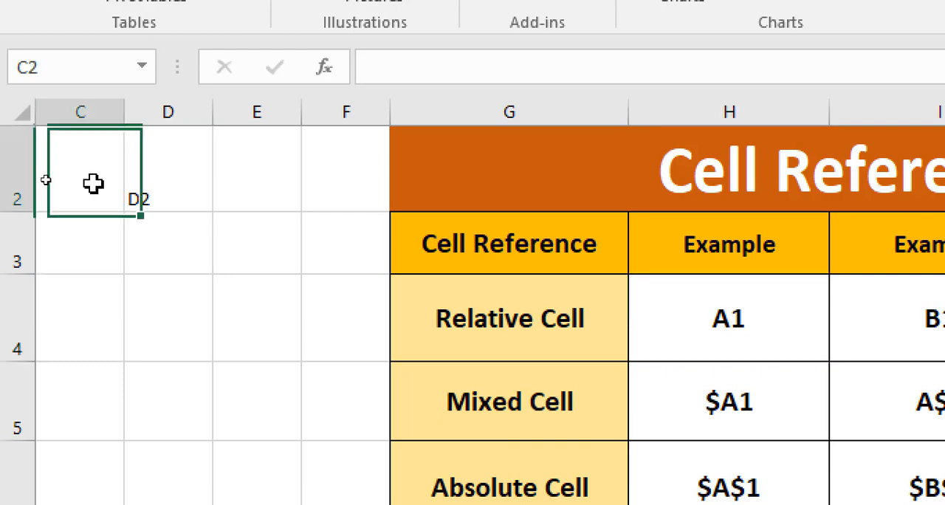
pyautogui.write('C')
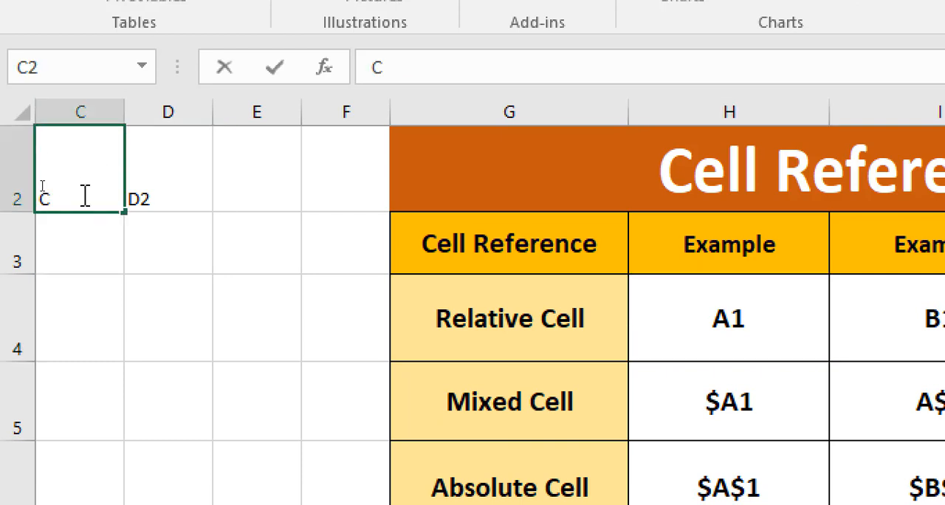
pyautogui.write('2')
pyautogui.press('Return')
pyautogui.doubleClick(68, 187)
pyautogui.click(471, 304)
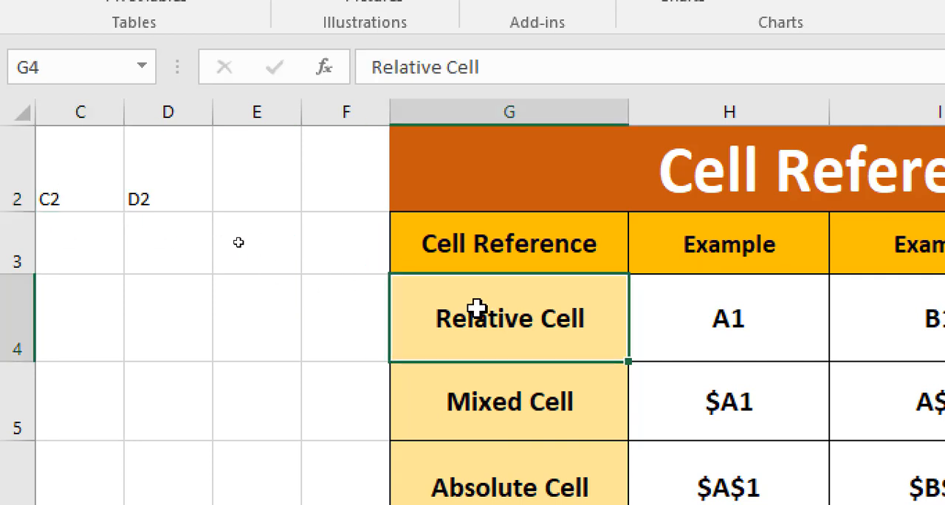
pyautogui.click(80, 195)
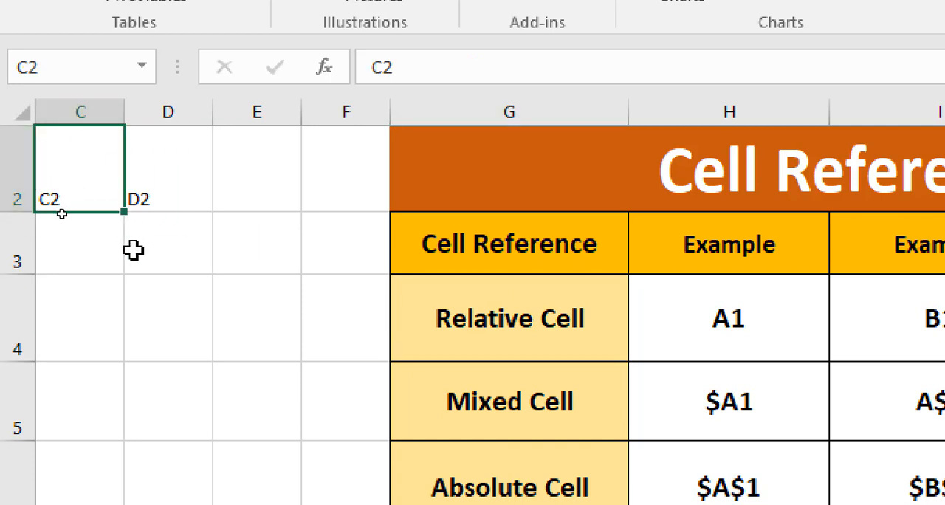
pyautogui.press('Return')
pyautogui.click(56, 197)
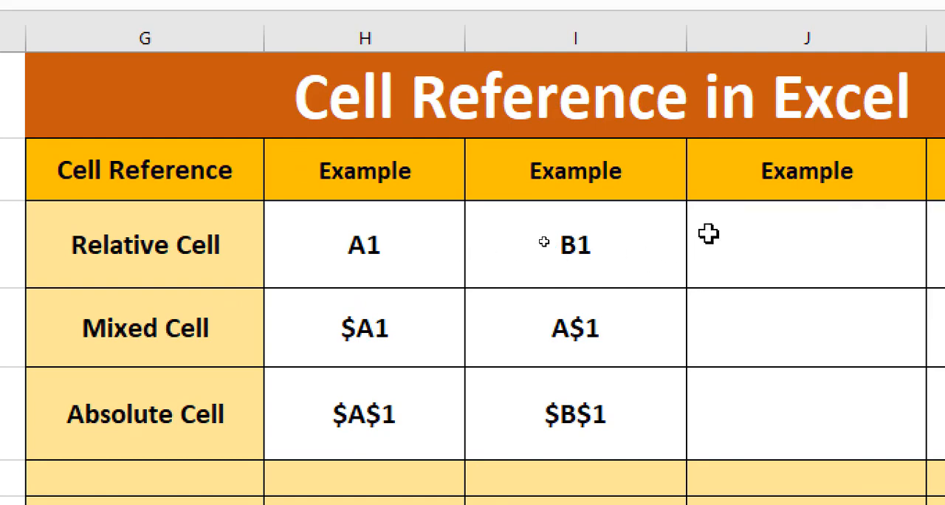
# Fill the two empty example cells in the Relative Cell row with 22 in J4 and 11 in K4.
pyautogui.click(757, 254)
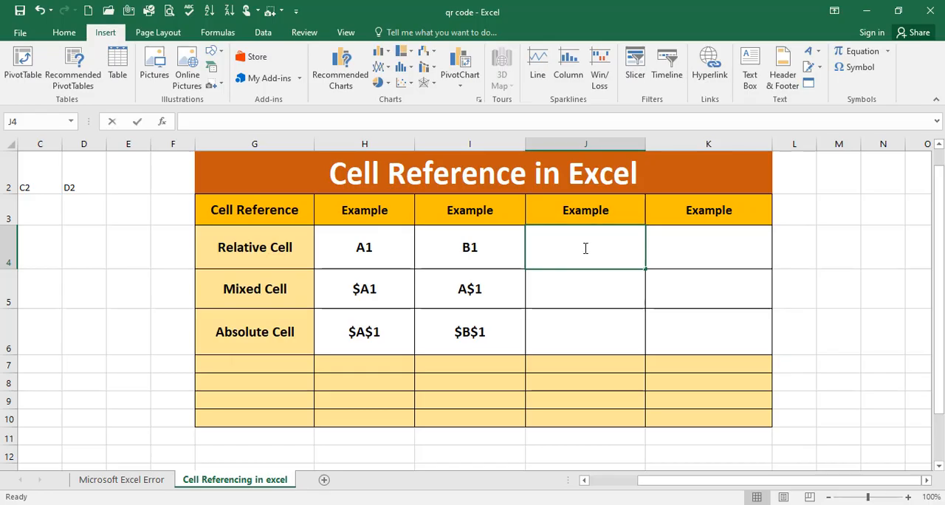
pyautogui.write('22')
pyautogui.click(696, 255)
pyautogui.write('11')
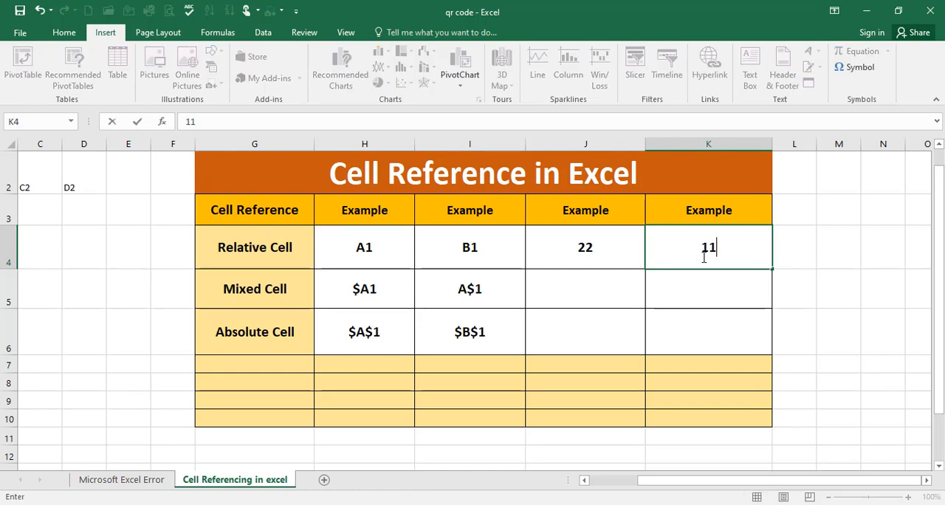
# Add the two numbers of the Relative Cell row in cell L4 with the relative-reference formula =J4+K4.
pyautogui.click(779, 256)
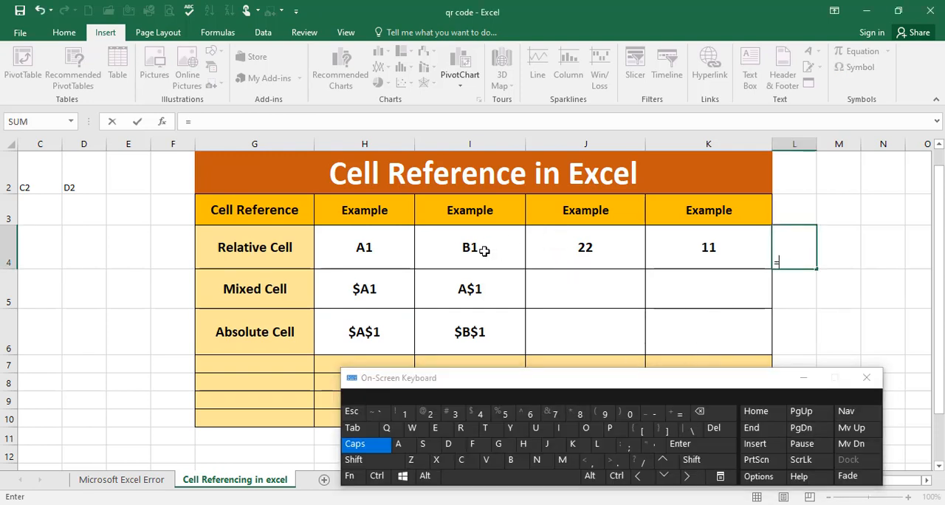
pyautogui.click(571, 251)
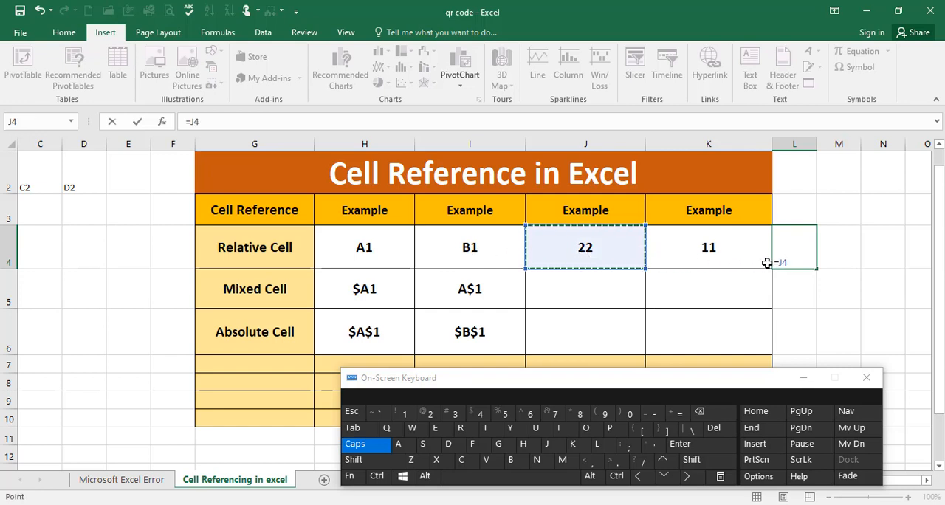
pyautogui.press('ctrl')
pyautogui.press('ctrl')
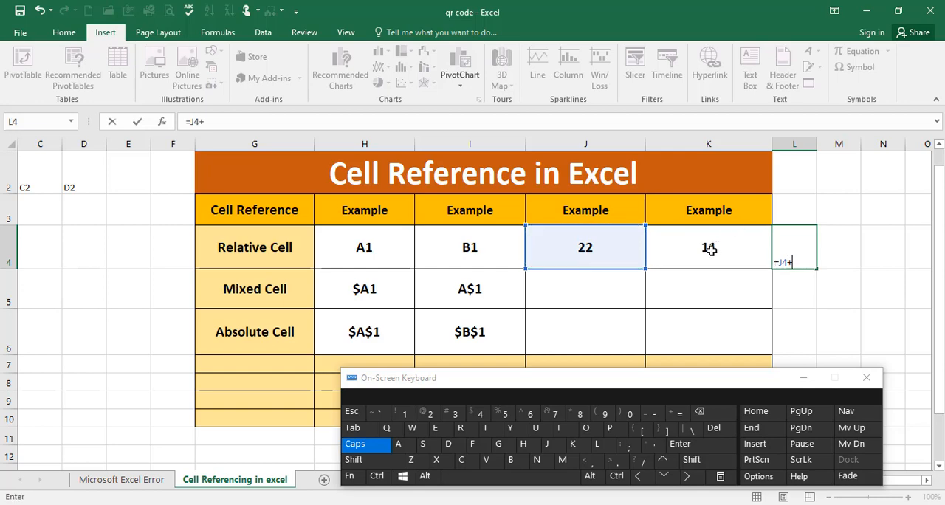
pyautogui.click(712, 247)
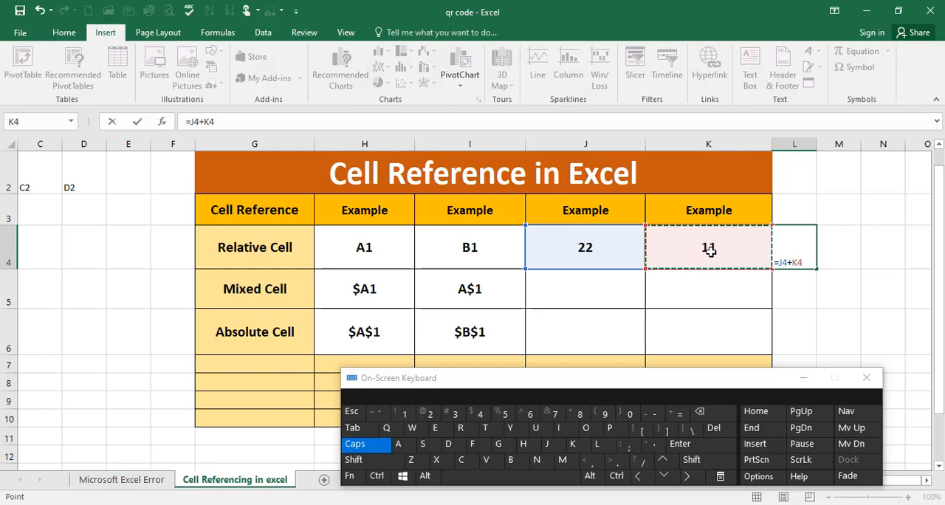
pyautogui.press('ctrl')
pyautogui.hotkey('ctrl', 'Return')
pyautogui.press('Return')
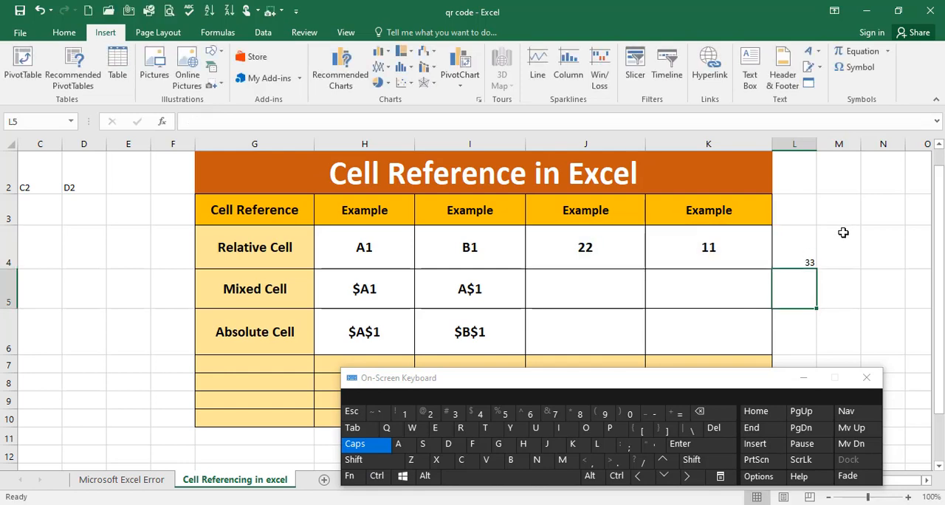
pyautogui.click(808, 259)
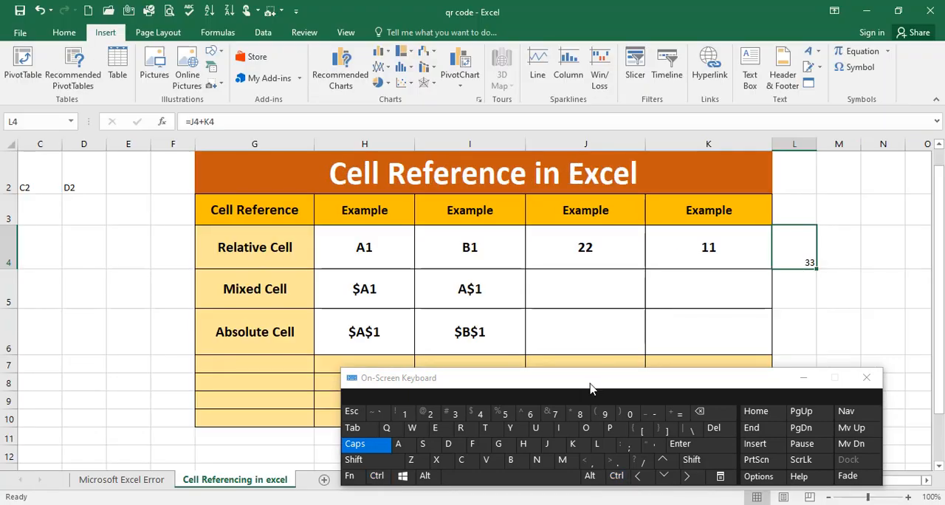
# Move the on-screen keyboard clear of the table and examine the Mixed Cell row's first example, $A1.
pyautogui.moveTo(590, 383); pyautogui.dragTo(551, 453)
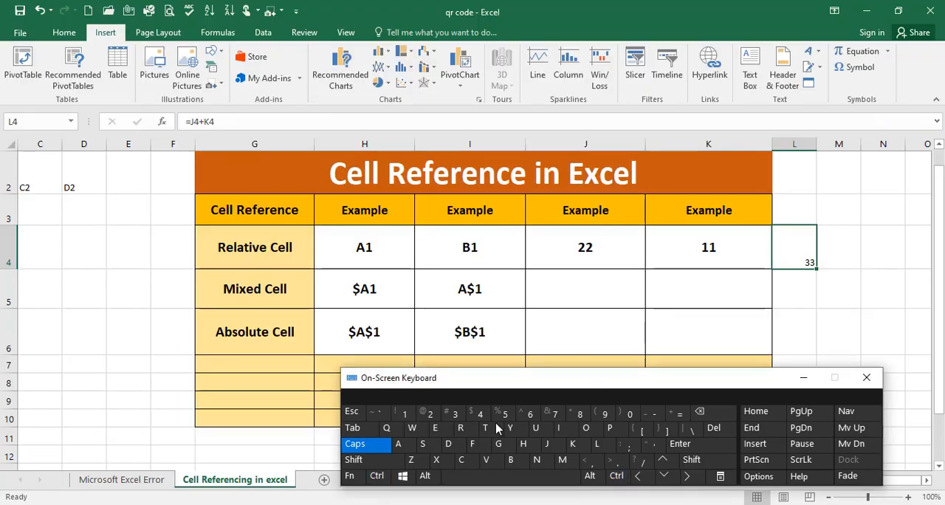
pyautogui.click(264, 290)
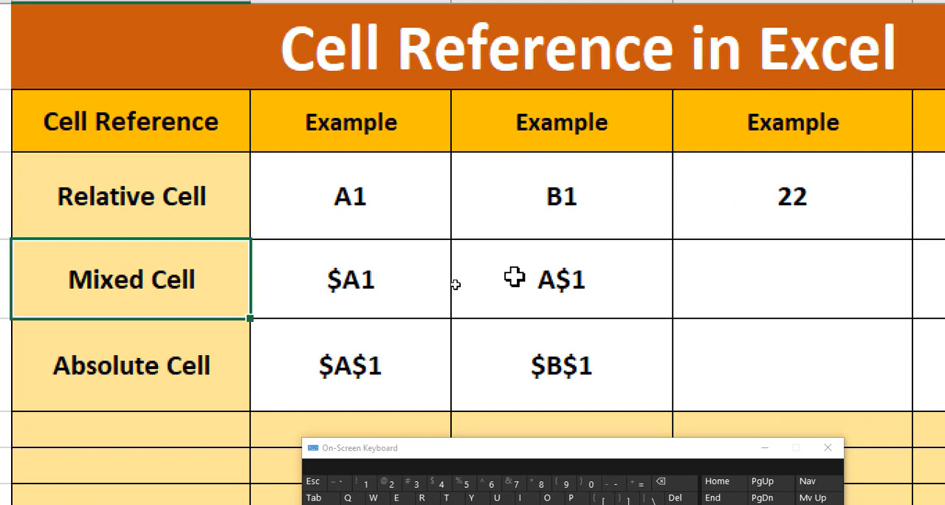
pyautogui.click(335, 279)
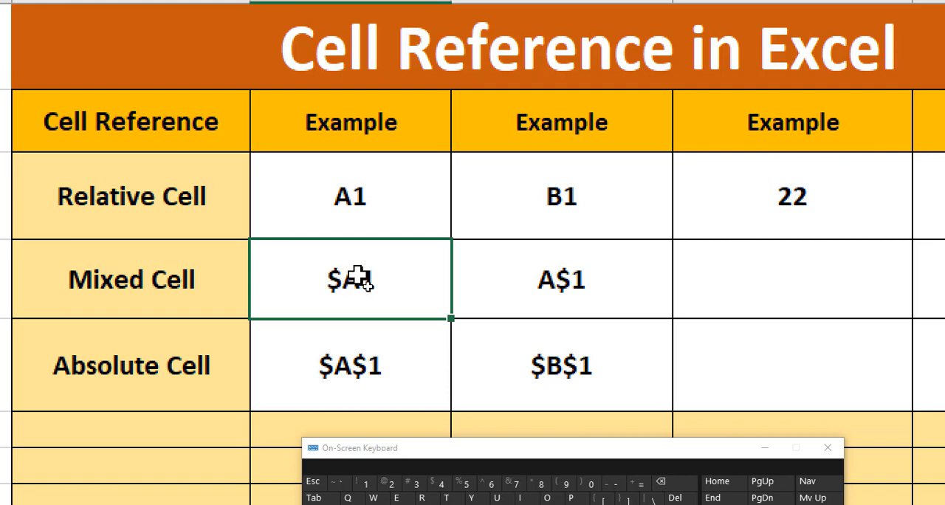